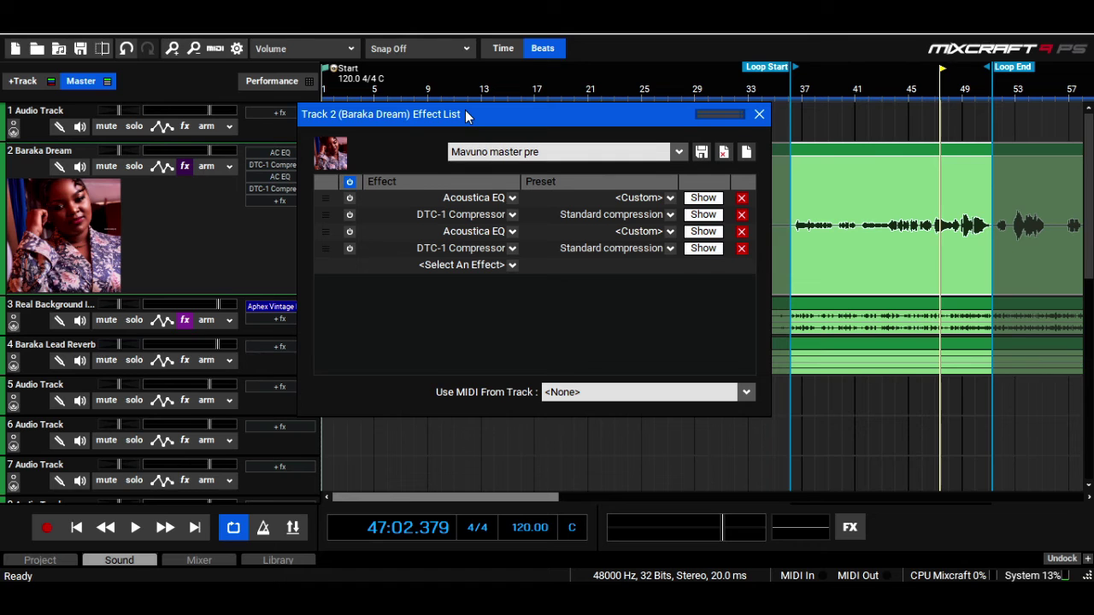
# - Move the effect list up and open the first DTC-1 Compressor, on its Standard preset
pyautogui.moveTo(467, 117); pyautogui.dragTo(475, 45)
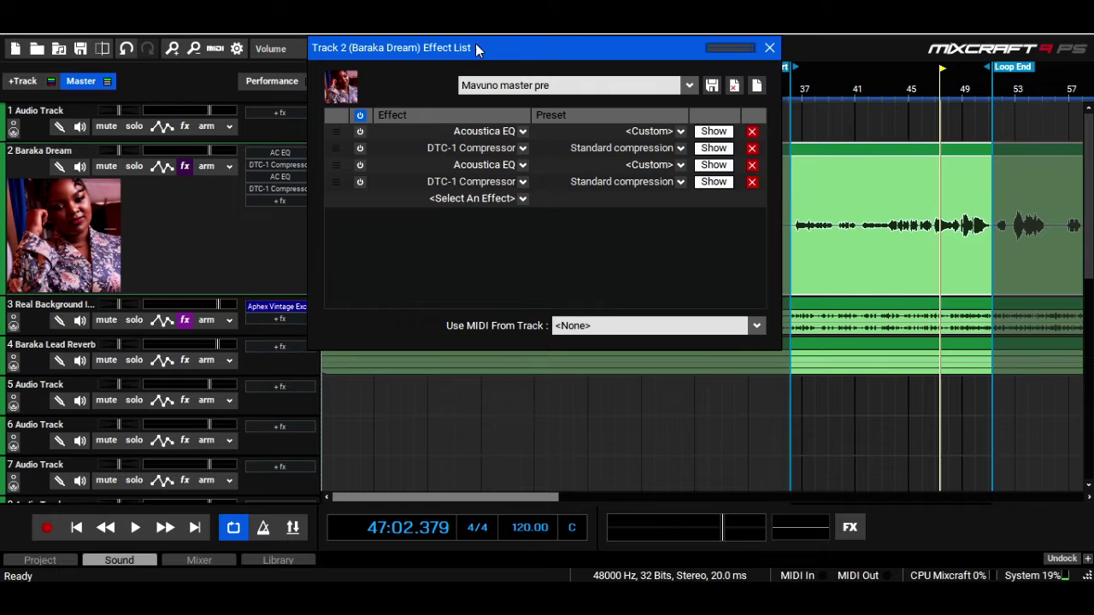
pyautogui.click(716, 149)
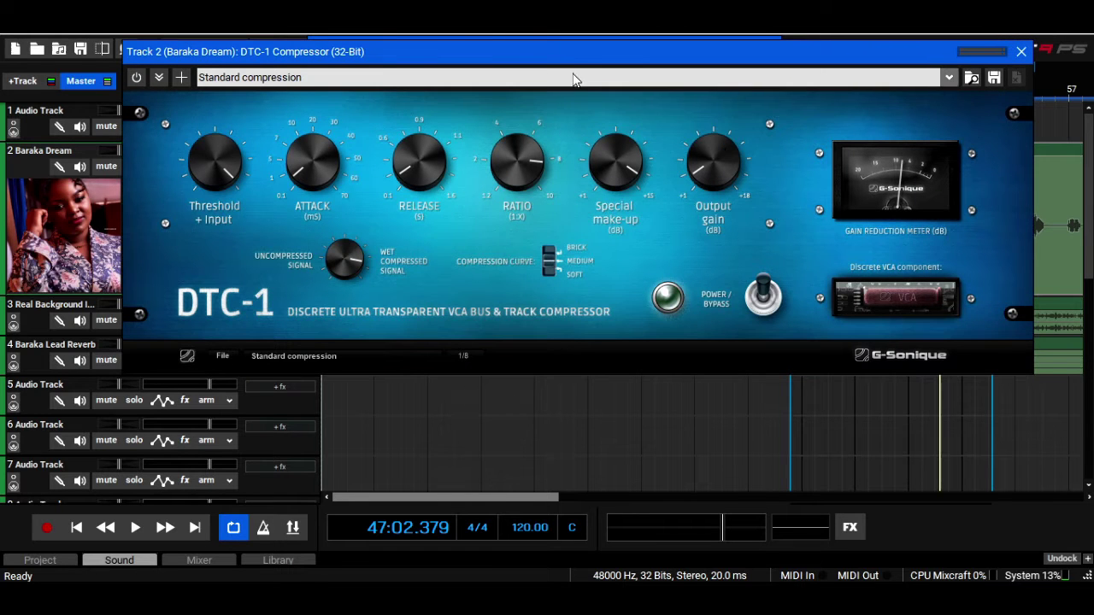
# - Reposition the first DTC-1 Compressor window, then close it to return to Track 2's four-effect list
pyautogui.moveTo(569, 61); pyautogui.dragTo(586, 58)
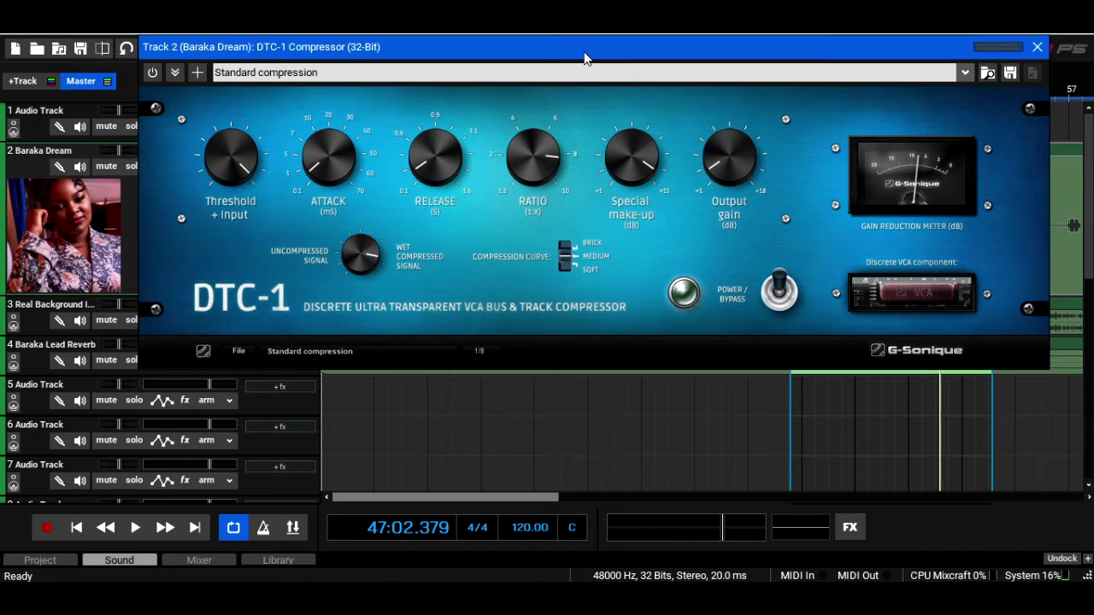
pyautogui.moveTo(583, 52); pyautogui.dragTo(581, 50)
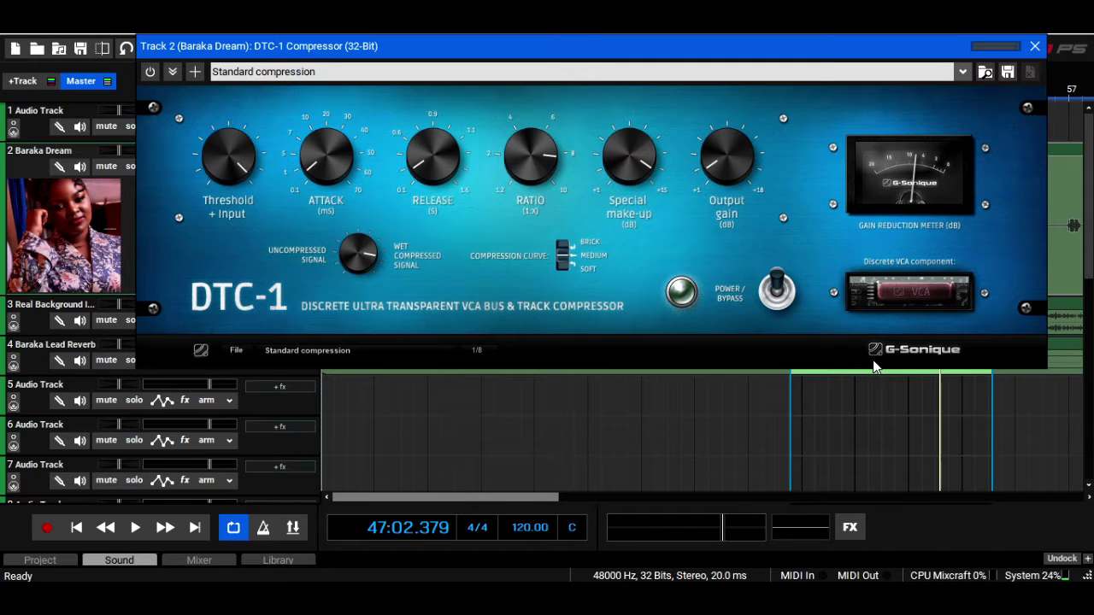
pyautogui.moveTo(558, 53); pyautogui.dragTo(561, 57)
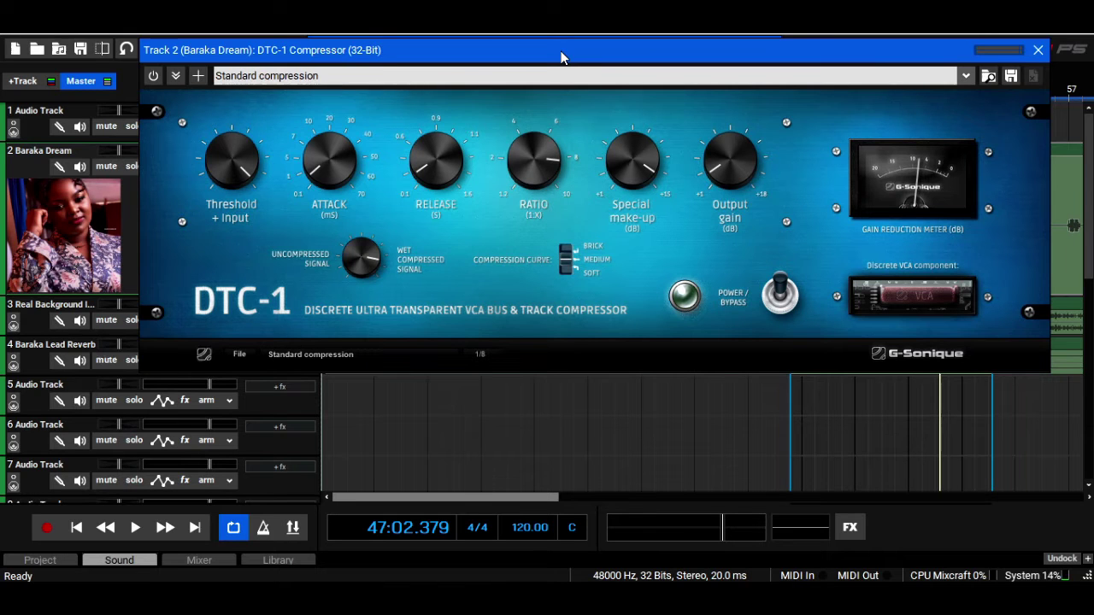
pyautogui.click(1037, 51)
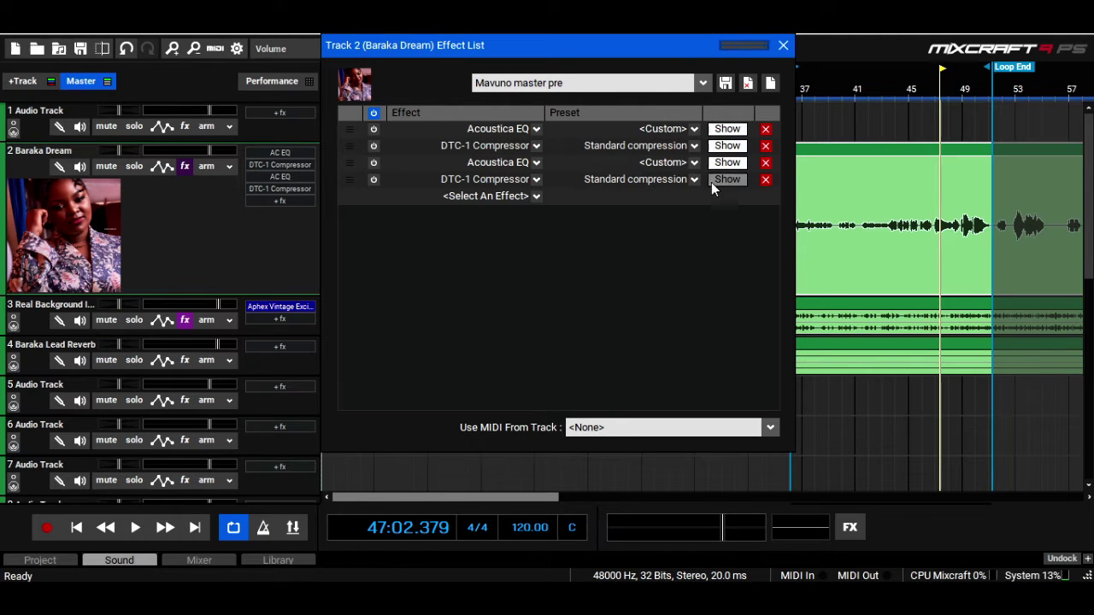
# - Inspect and close both DTC-1 Compressors (rows 2 and 4), each on Standard compression
pyautogui.click(730, 151)
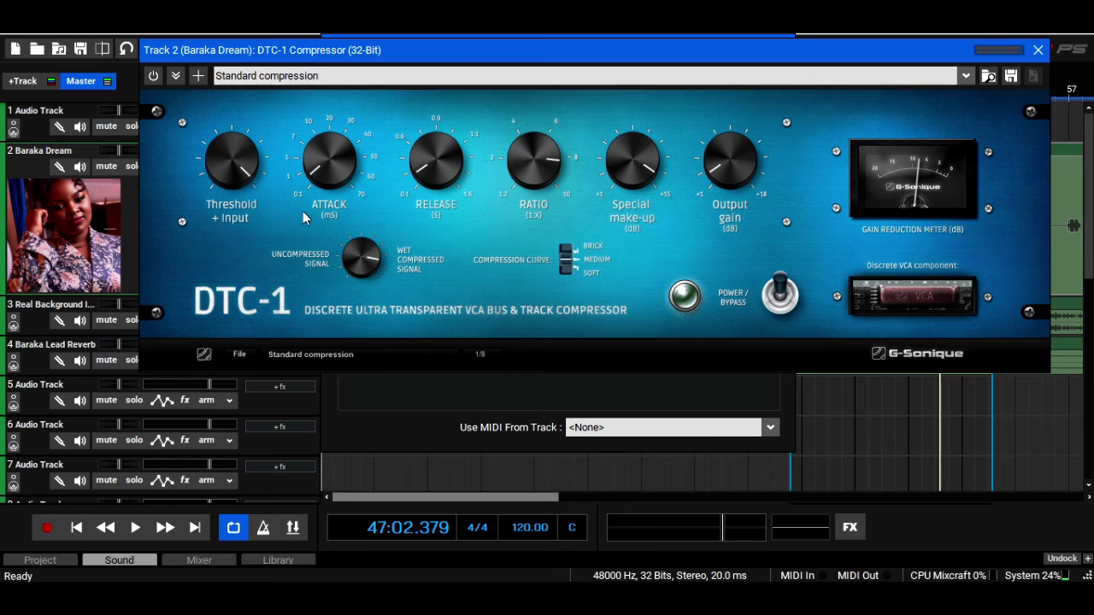
pyautogui.click(1038, 50)
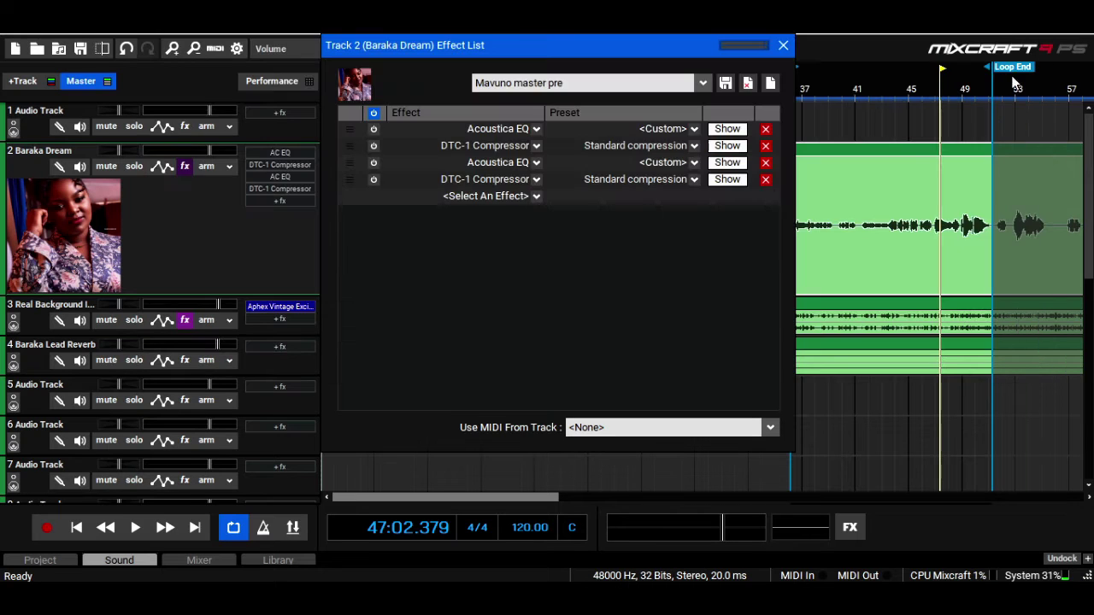
pyautogui.click(739, 181)
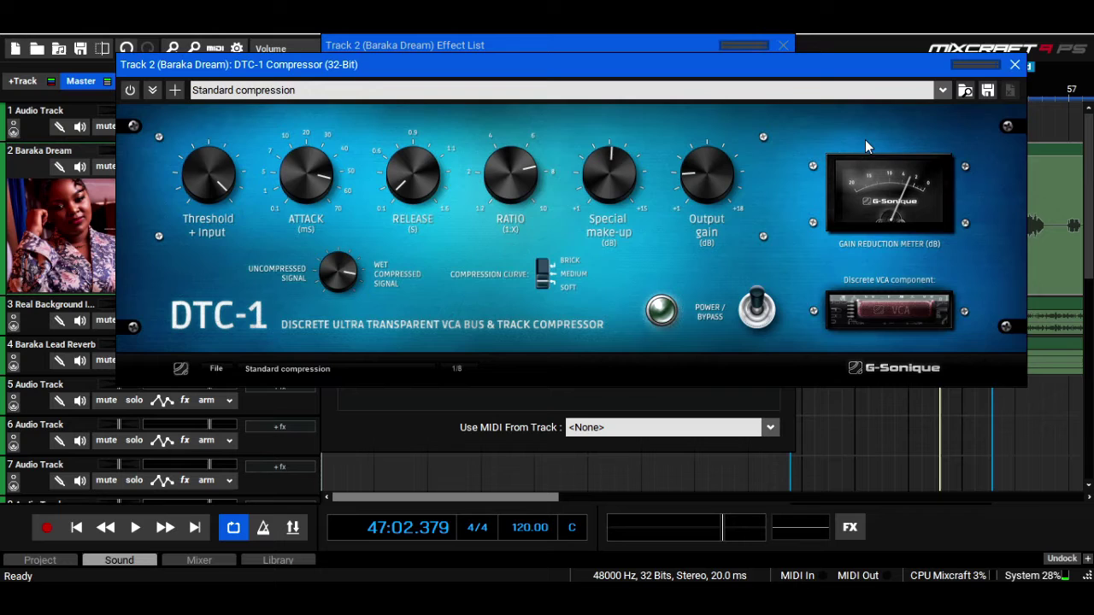
pyautogui.click(1015, 67)
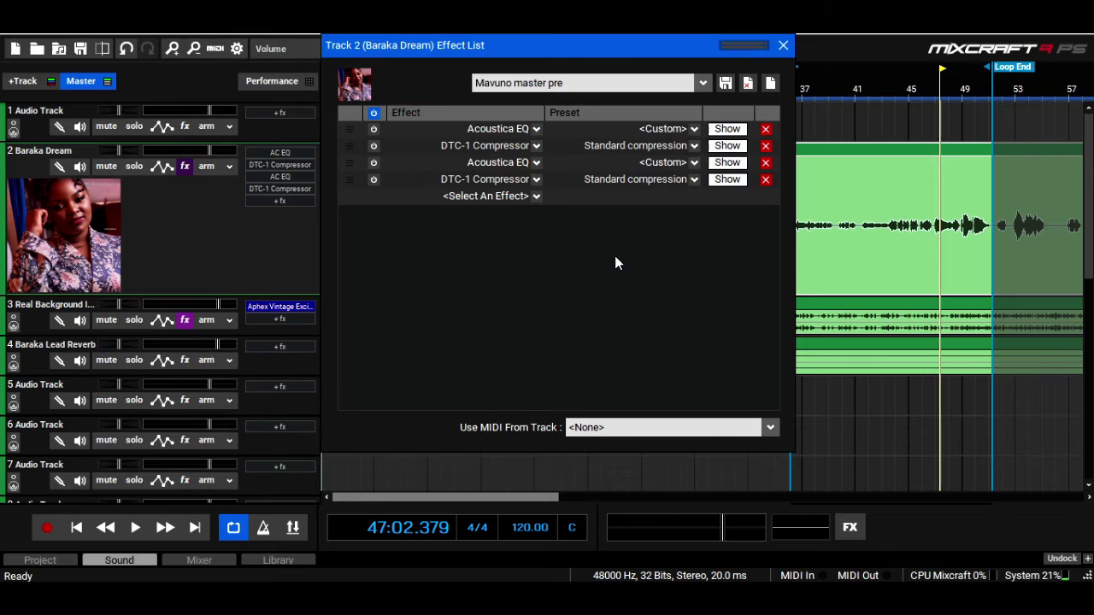
# - Solo Baraka Dream, start playback, and switch on the first Acoustica EQ
pyautogui.click(134, 166)
pyautogui.click(136, 528)
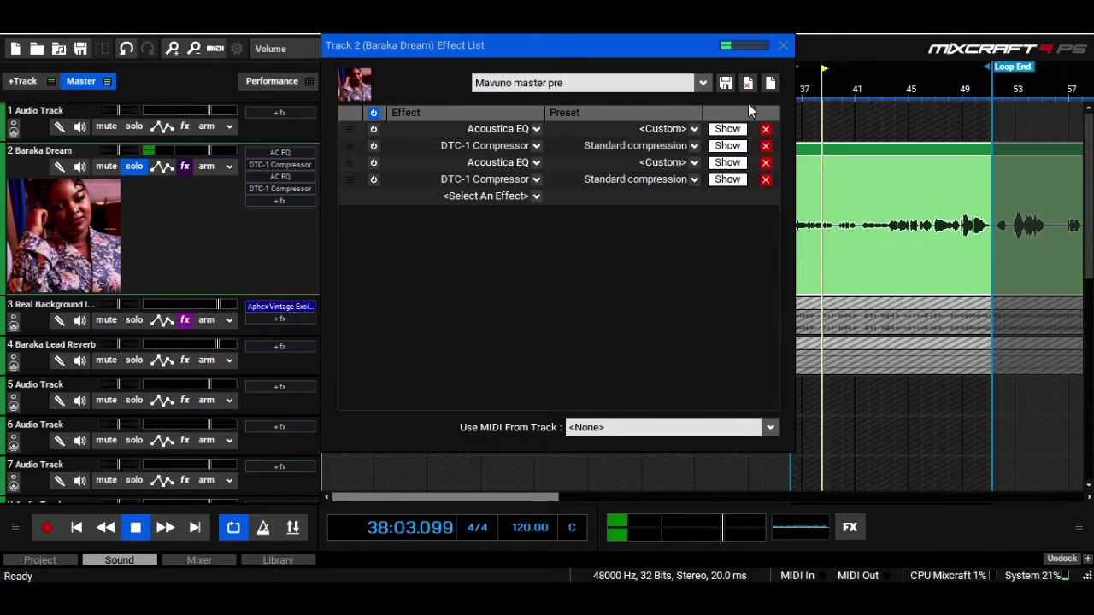
pyautogui.click(728, 129)
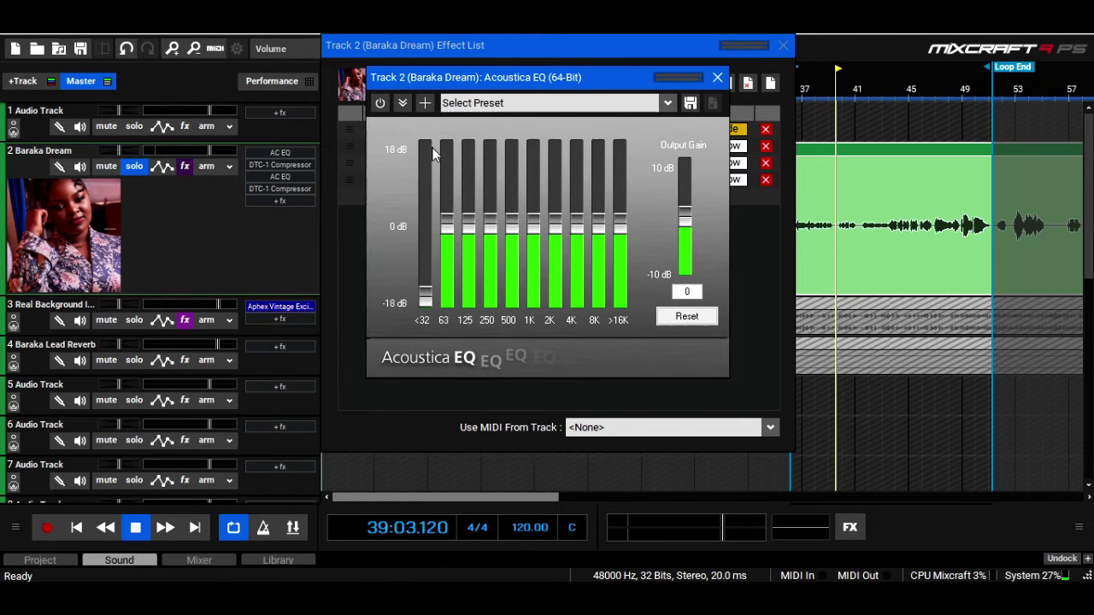
pyautogui.click(380, 104)
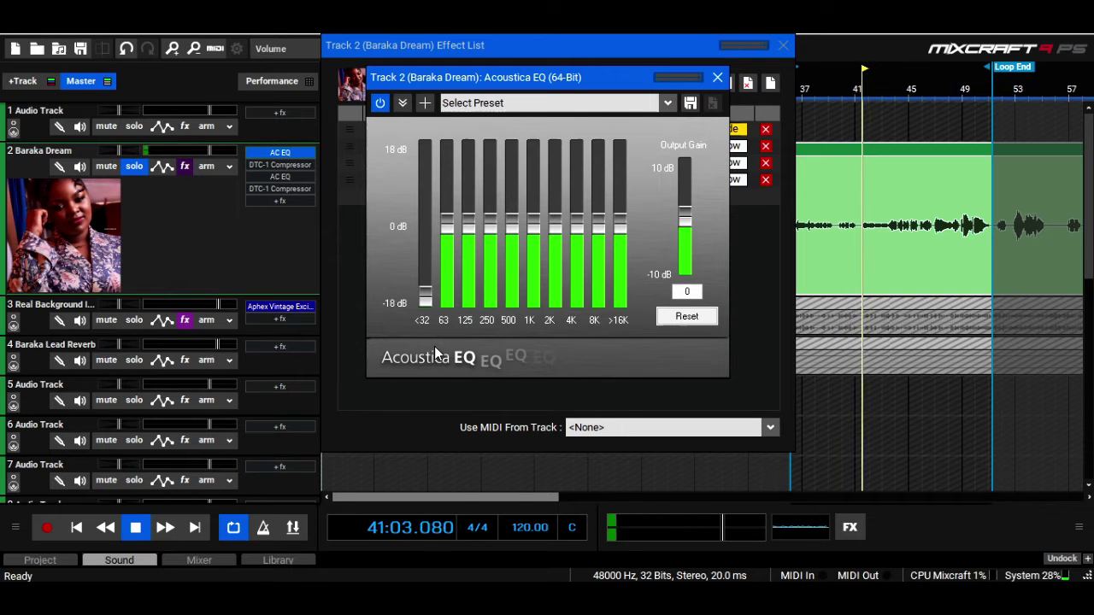
# - Close the EQ, return to the loop start, and move the loop end back to bar 41
pyautogui.click(718, 77)
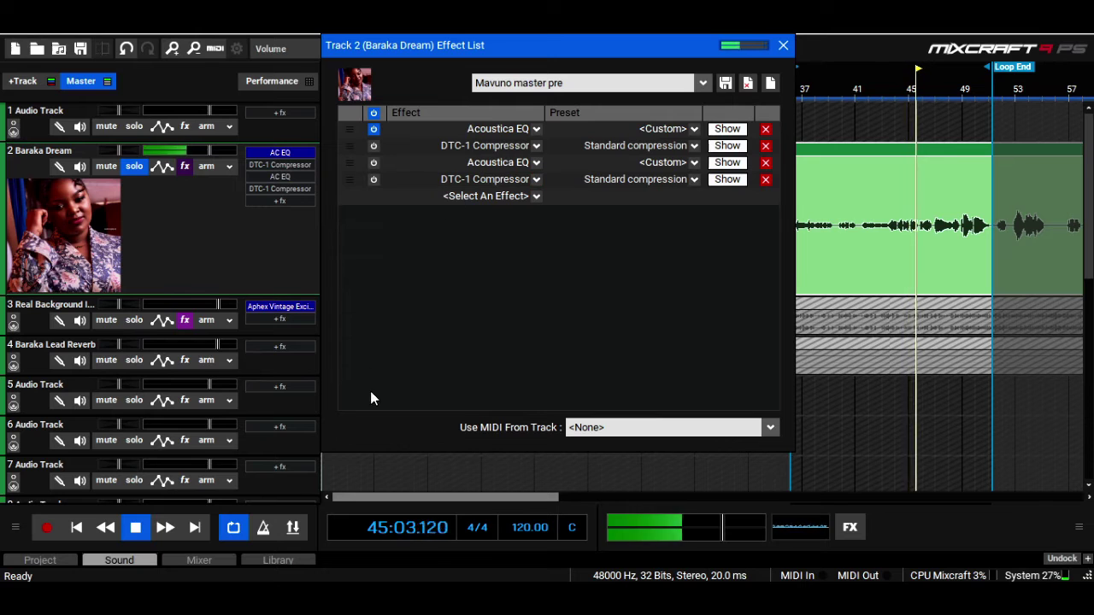
pyautogui.press('Home')
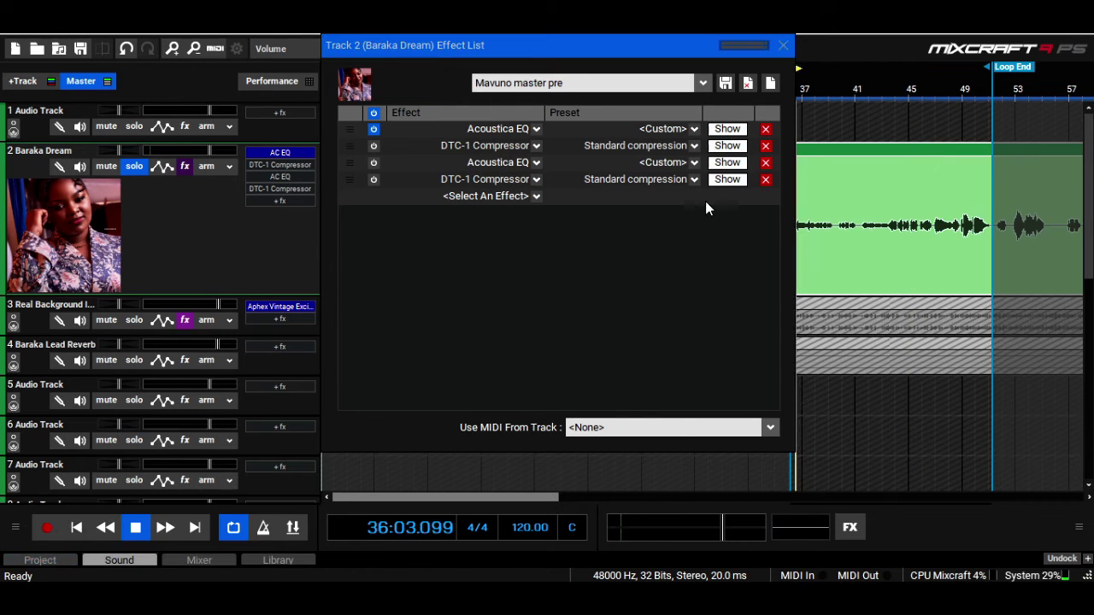
pyautogui.moveTo(993, 66); pyautogui.dragTo(853, 66)
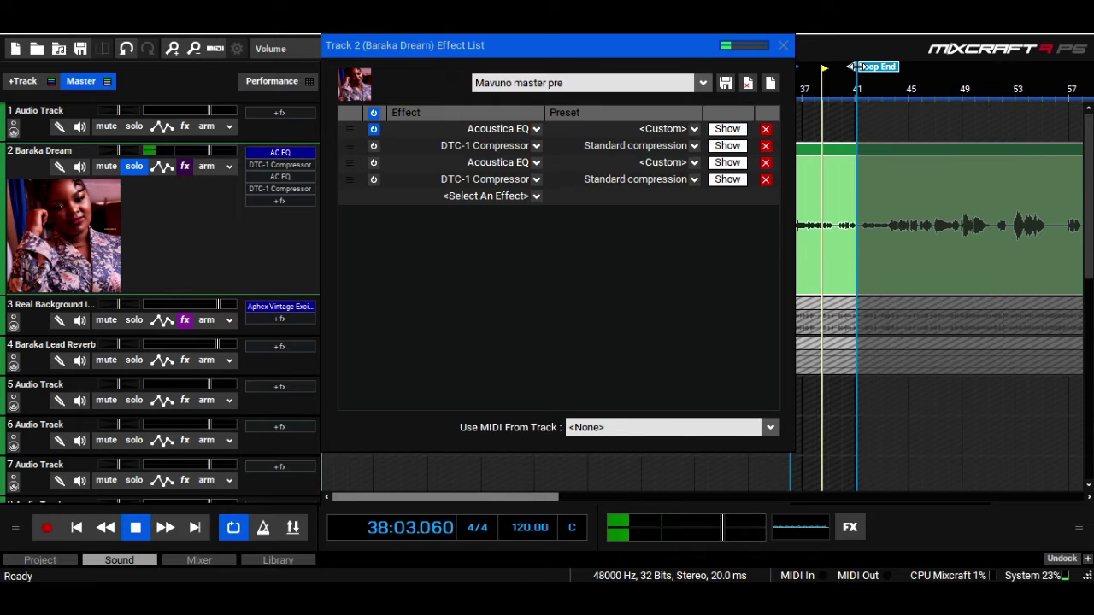
# - Open the first DTC-1 Compressor, A/B bypass it, and leave it on with Standard settings
pyautogui.click(727, 146)
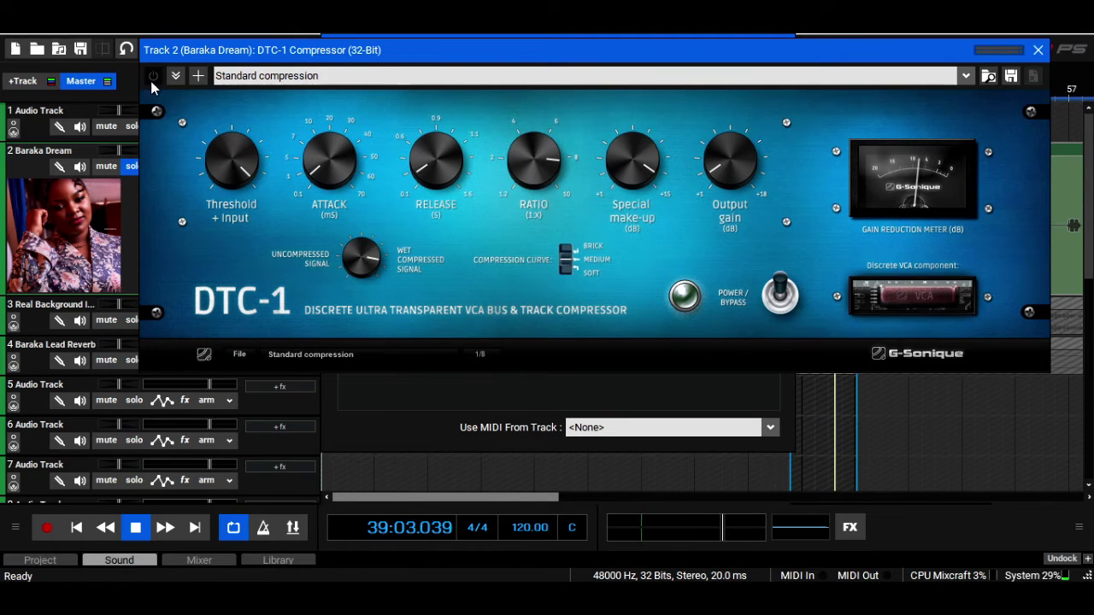
pyautogui.moveTo(293, 62); pyautogui.dragTo(364, 180)
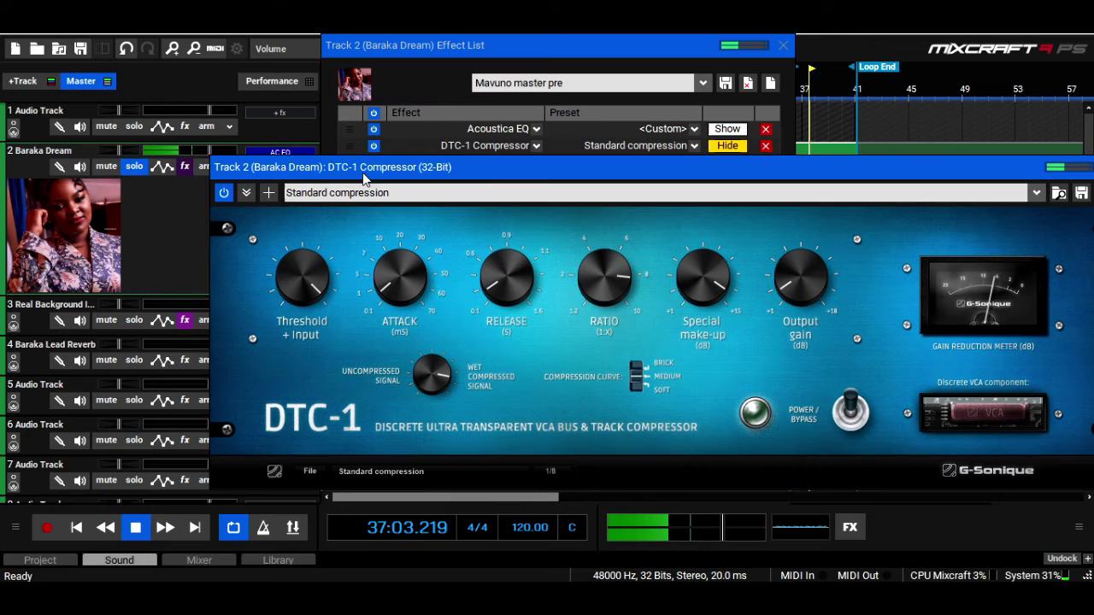
pyautogui.click(224, 193)
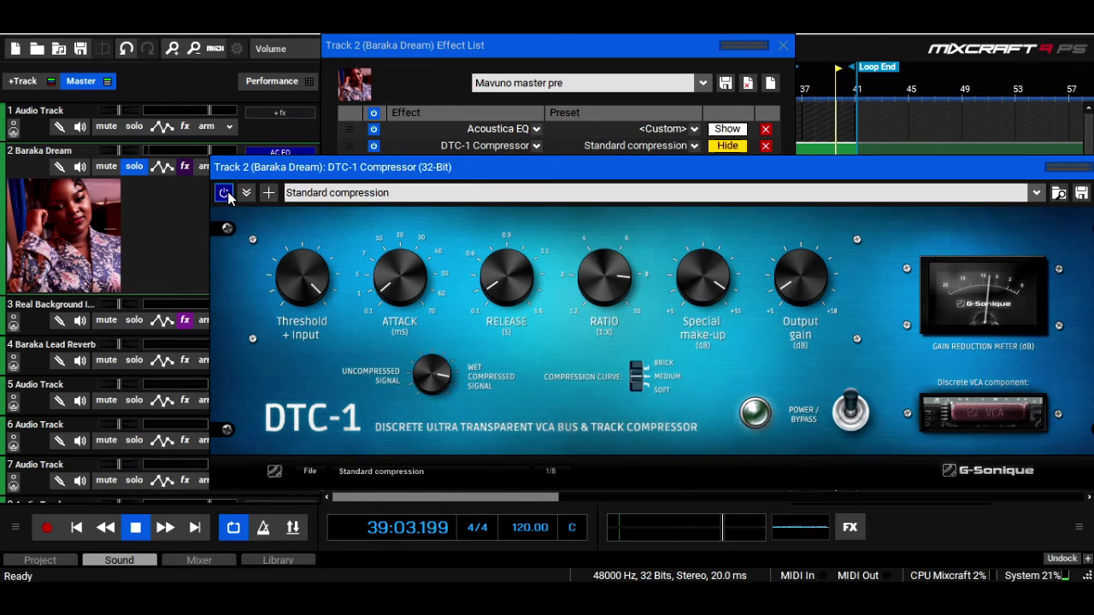
pyautogui.click(224, 193)
pyautogui.moveTo(326, 175); pyautogui.dragTo(244, 87)
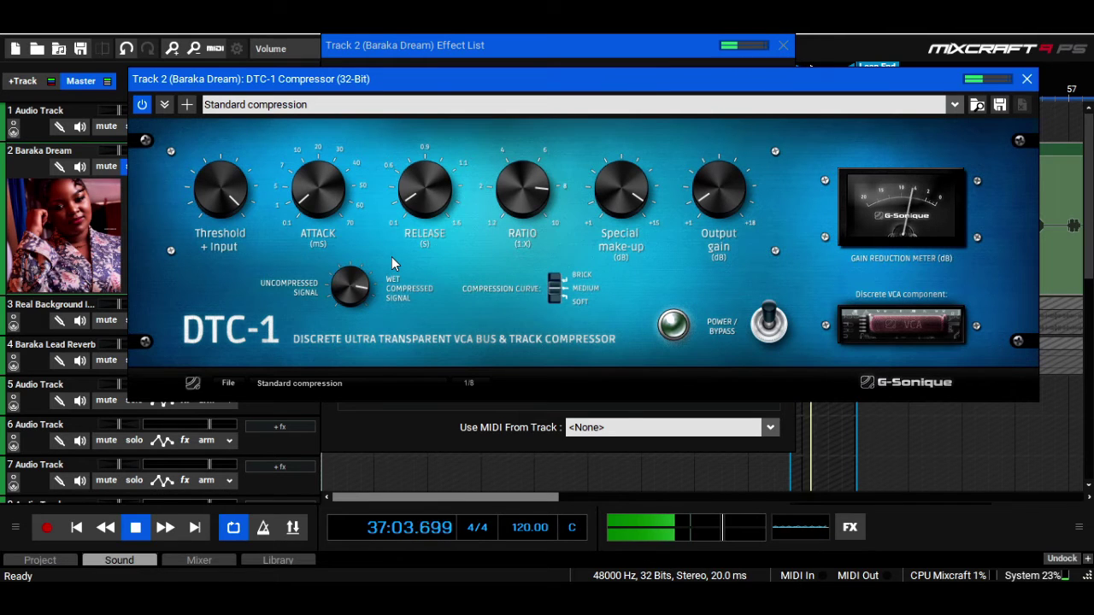
# - Close the compressor window and switch on the second Acoustica EQ in the third row
pyautogui.click(1027, 78)
pyautogui.click(729, 164)
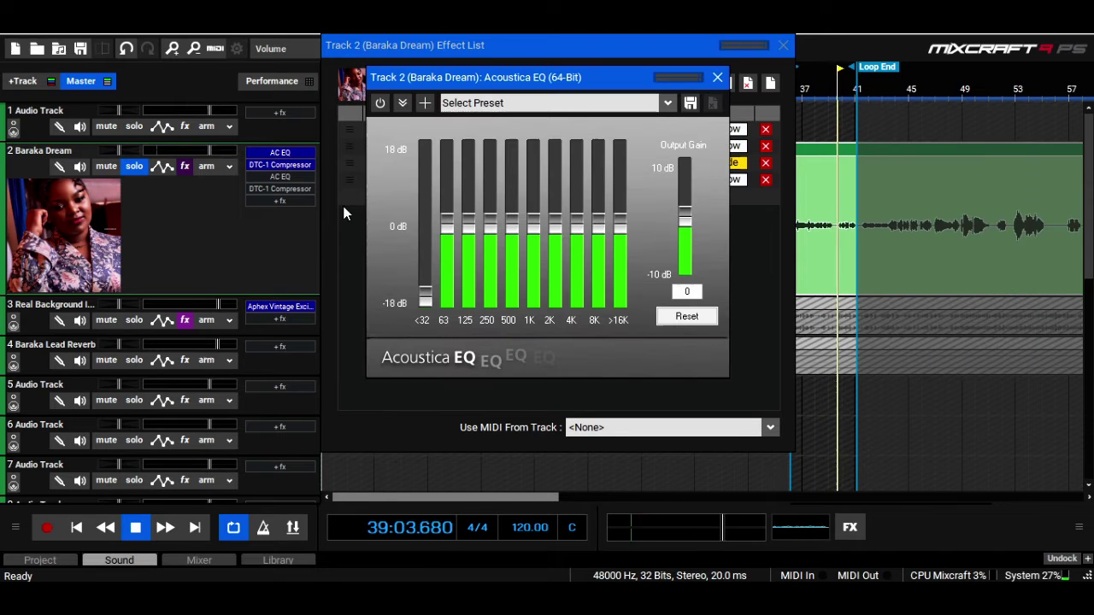
pyautogui.click(379, 104)
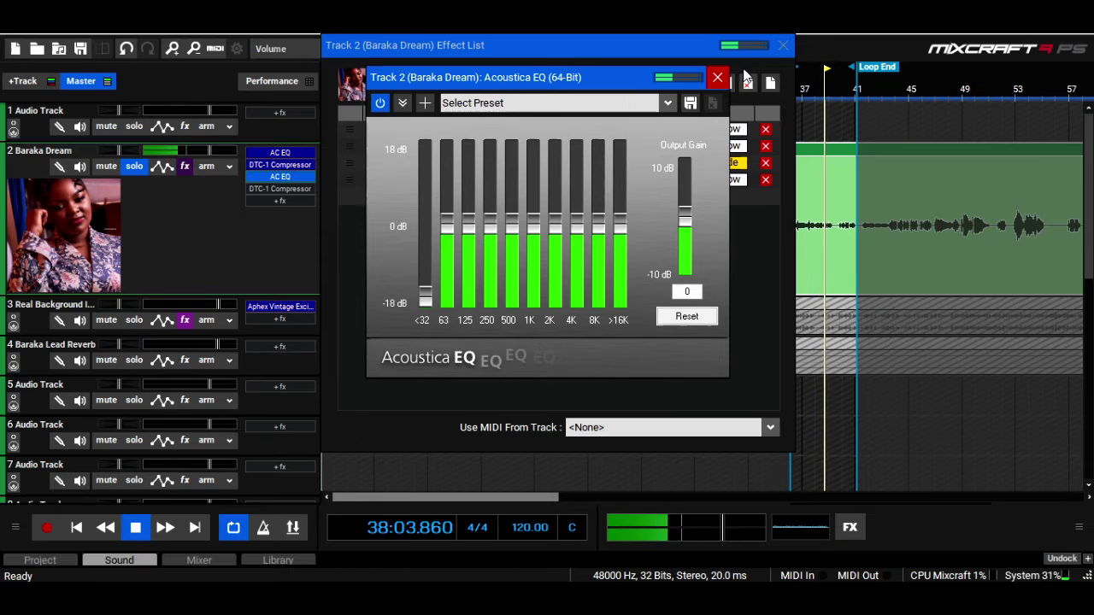
pyautogui.click(717, 77)
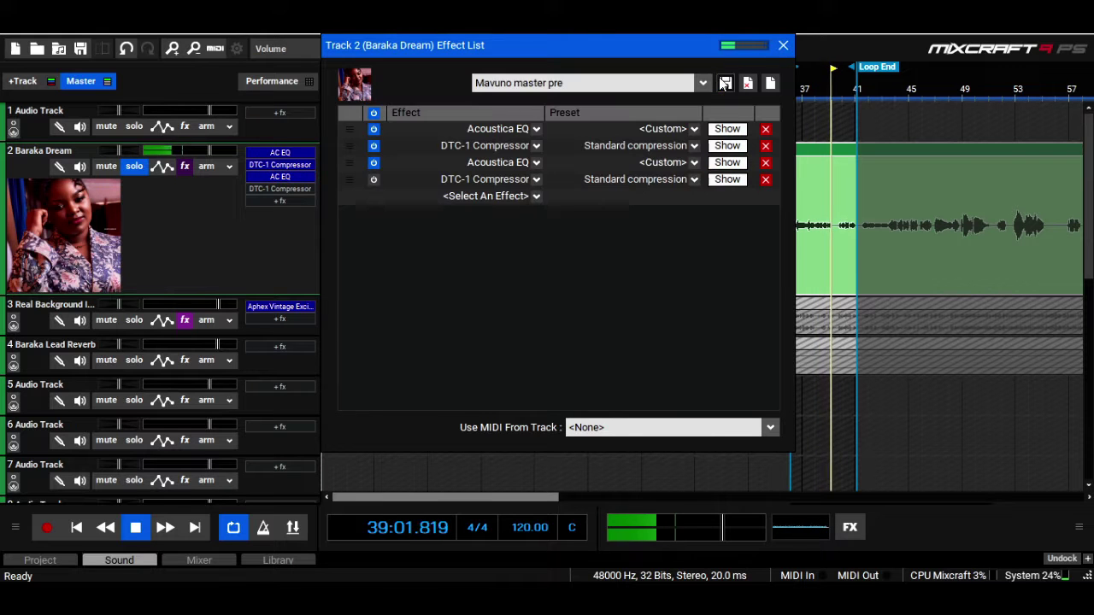
# - Open the second DTC-1 Compressor on Standard compression, reposition its window, and stop playback to listen
pyautogui.click(727, 179)
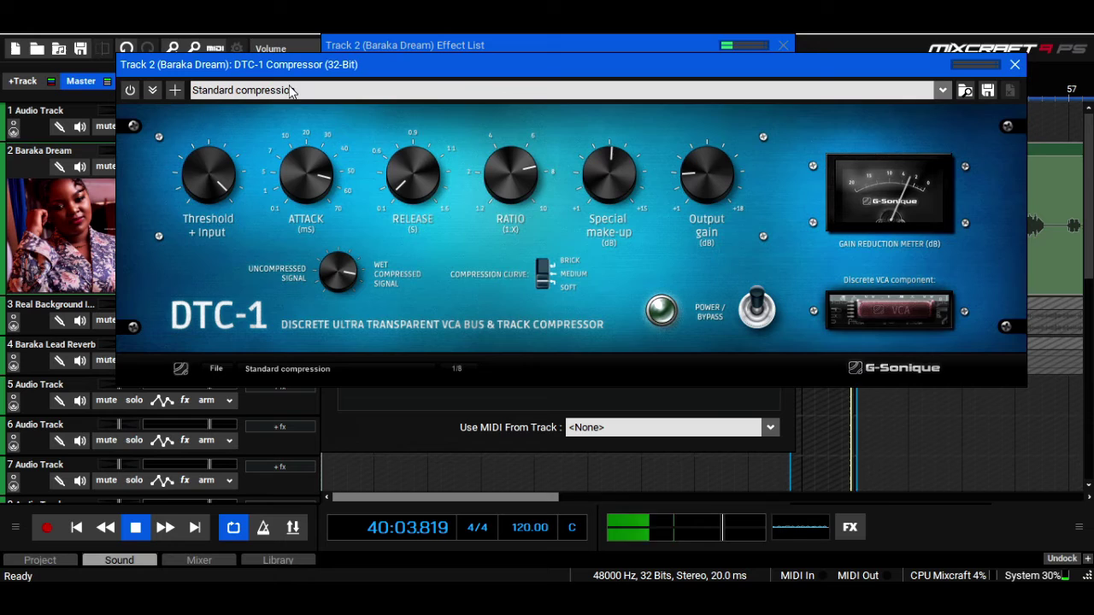
pyautogui.moveTo(266, 70); pyautogui.dragTo(337, 67)
pyautogui.moveTo(595, 61); pyautogui.dragTo(599, 53)
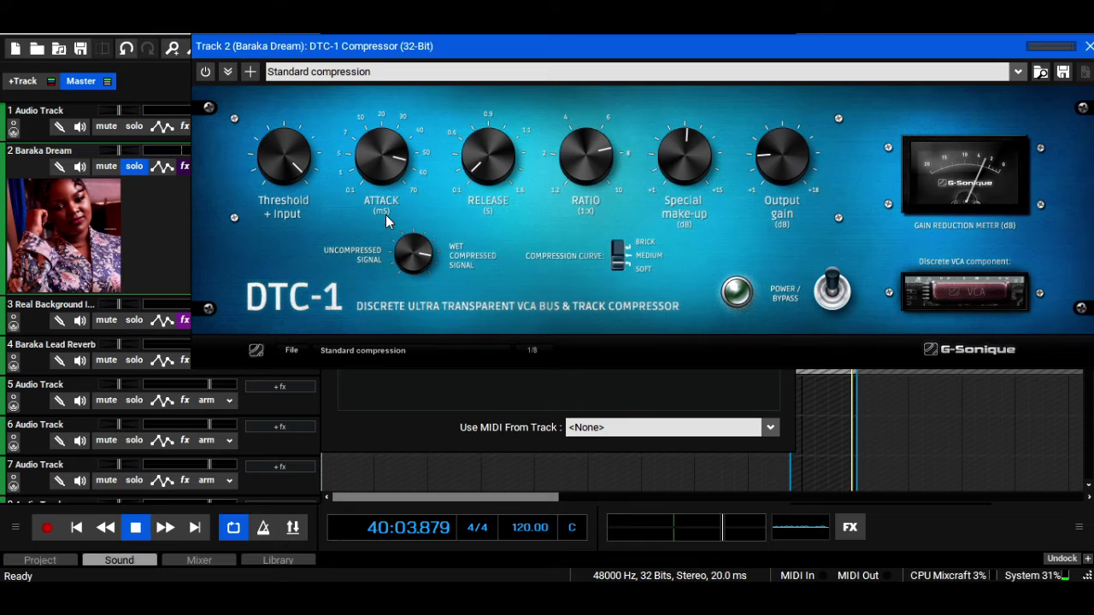
pyautogui.press('space')
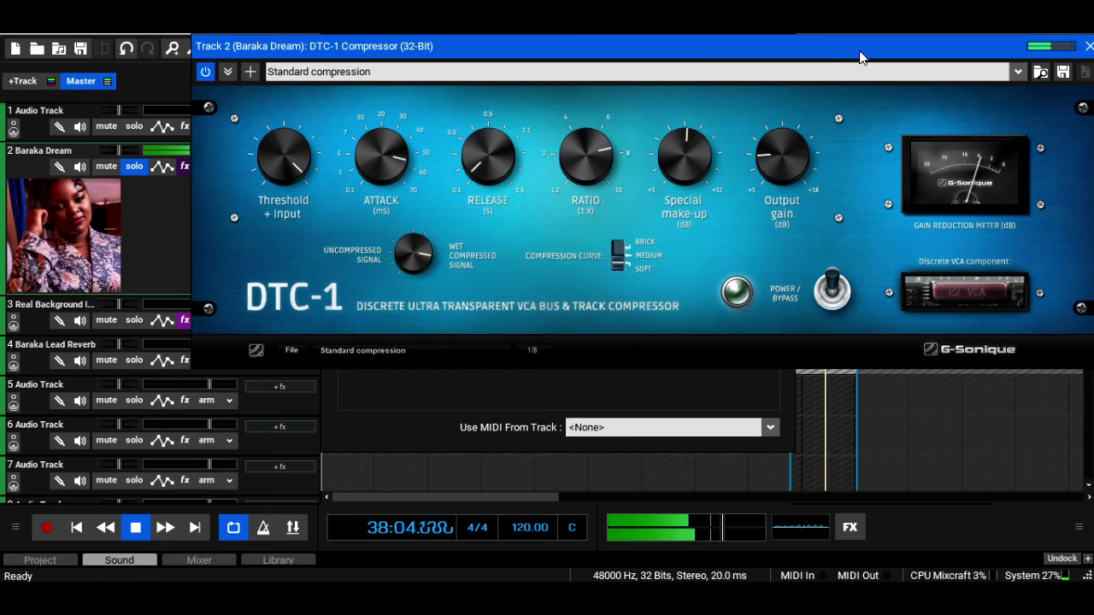
pyautogui.moveTo(861, 58); pyautogui.dragTo(792, 57)
# - Close the compressor, bypass the effect chain, unsolo Baraka Dream, and extend the loop to bar 52
pyautogui.click(1020, 46)
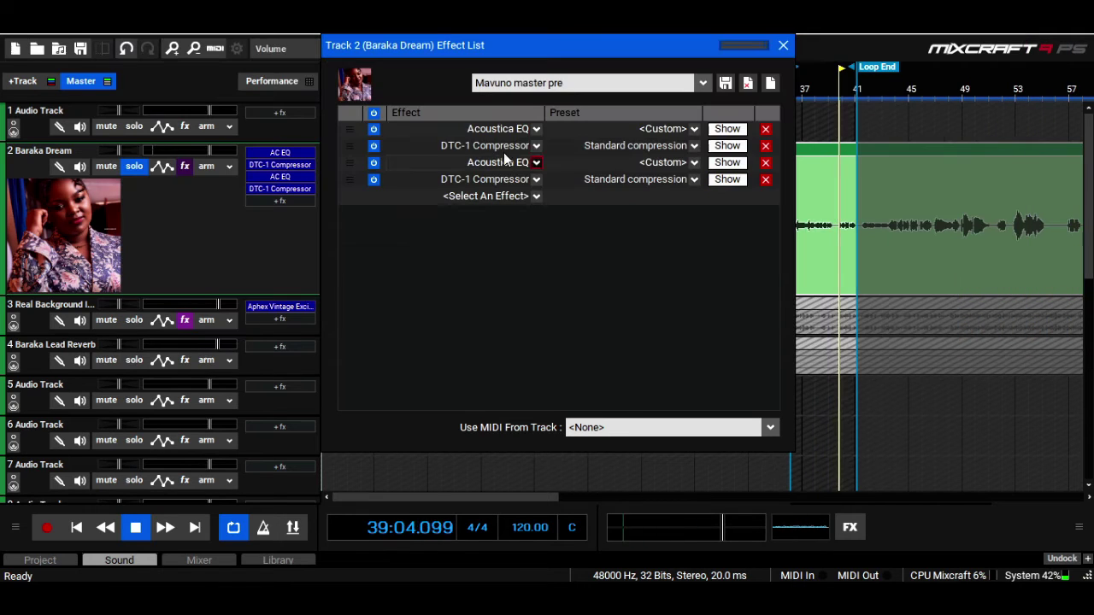
pyautogui.click(374, 112)
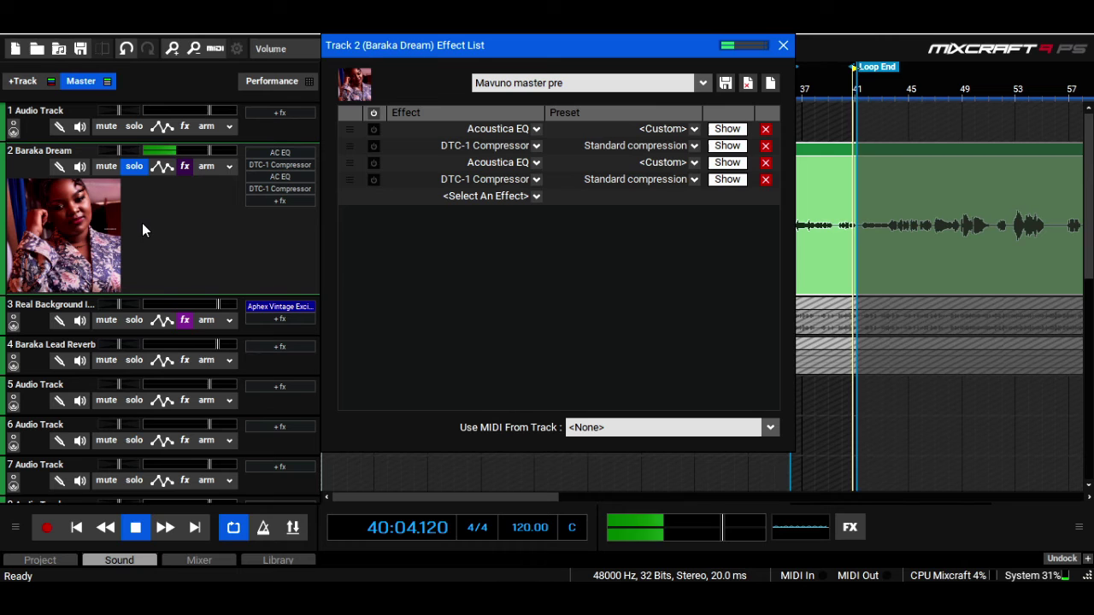
pyautogui.click(134, 166)
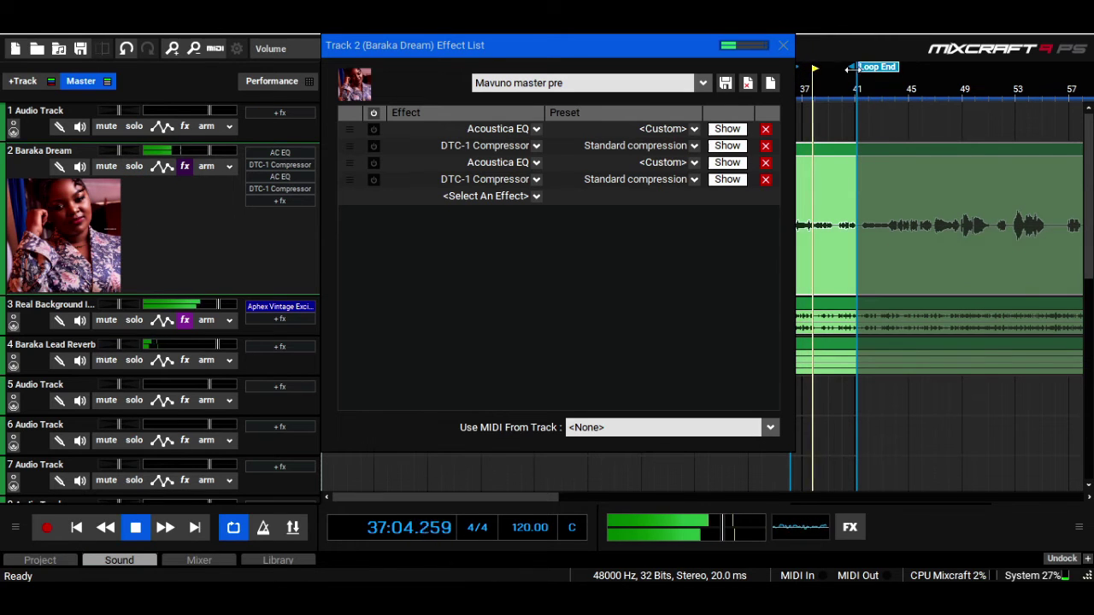
pyautogui.moveTo(851, 68)
pyautogui.mouseDown()
pyautogui.moveTo(1006, 70)
pyautogui.moveTo(996, 89)
pyautogui.mouseUp()
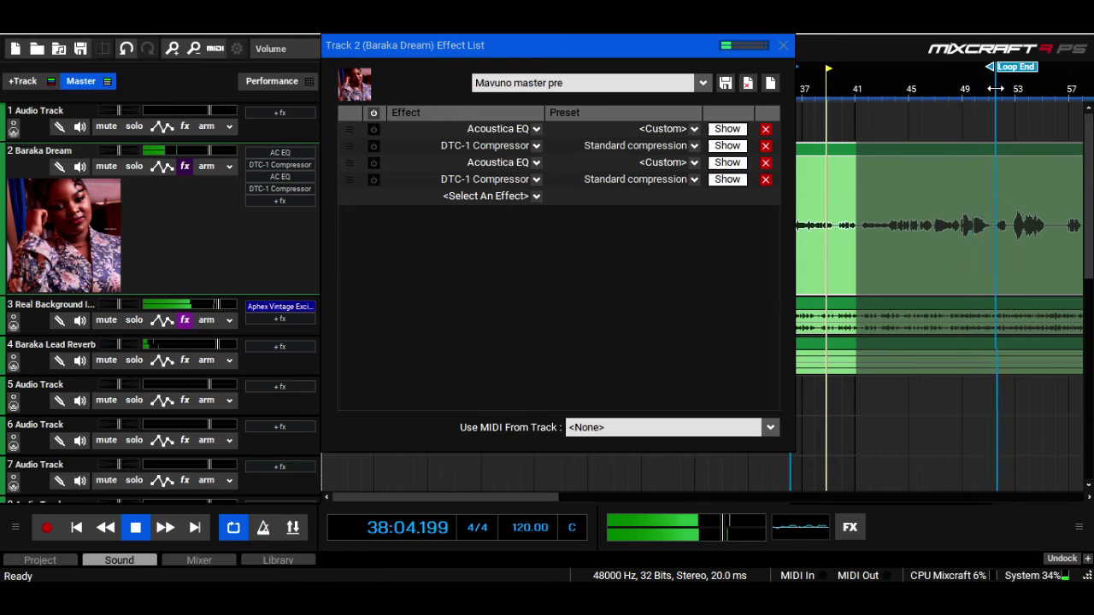
# - Re-enable all four effects, briefly bypassing the whole chain again for comparison
pyautogui.click(374, 112)
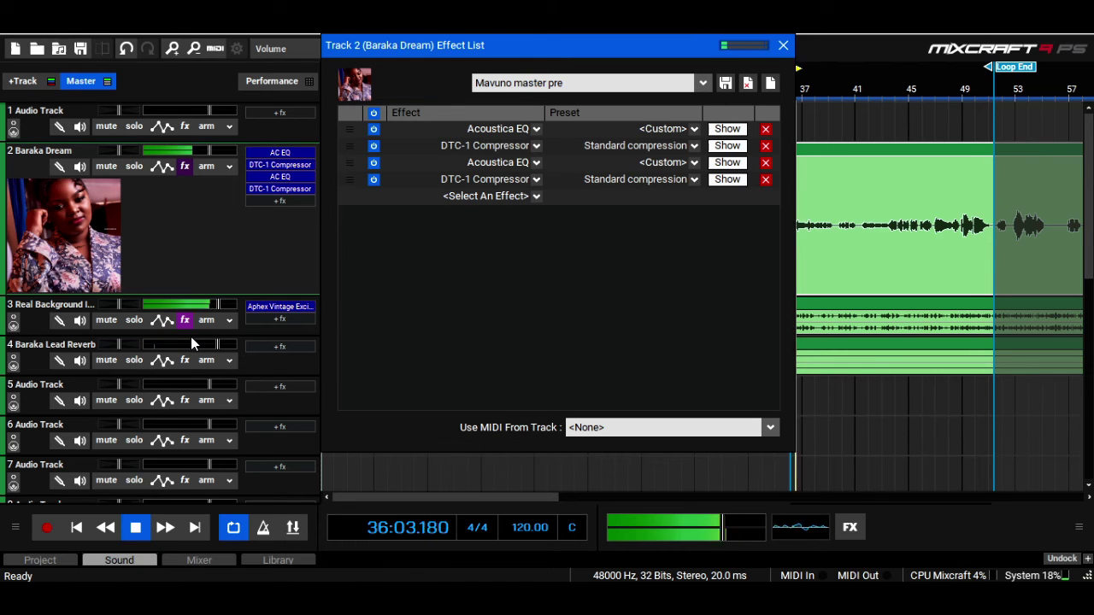
pyautogui.click(372, 112)
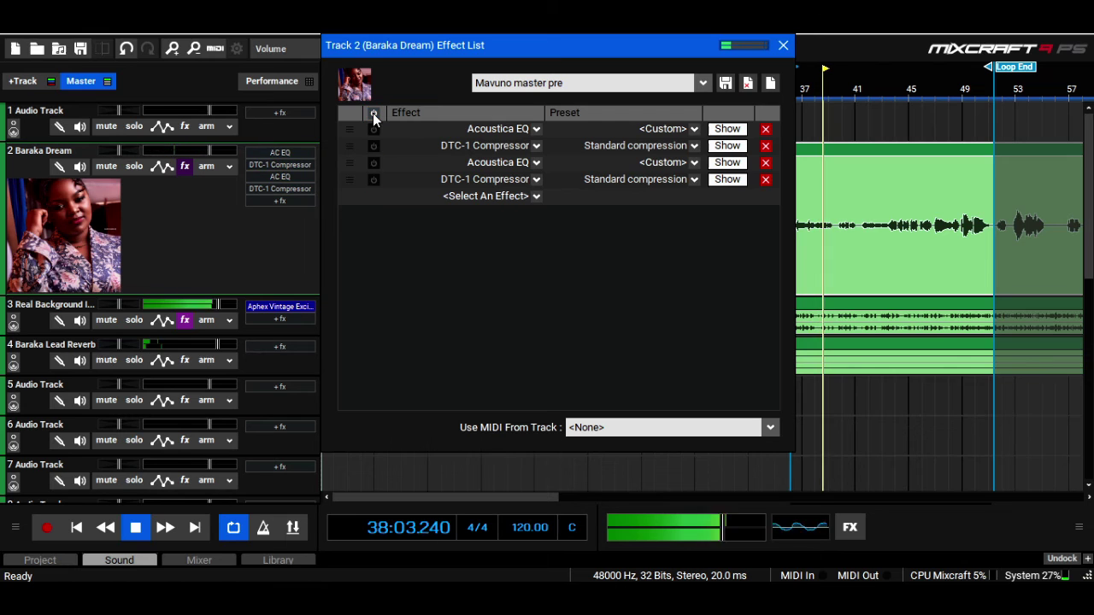
pyautogui.click(373, 113)
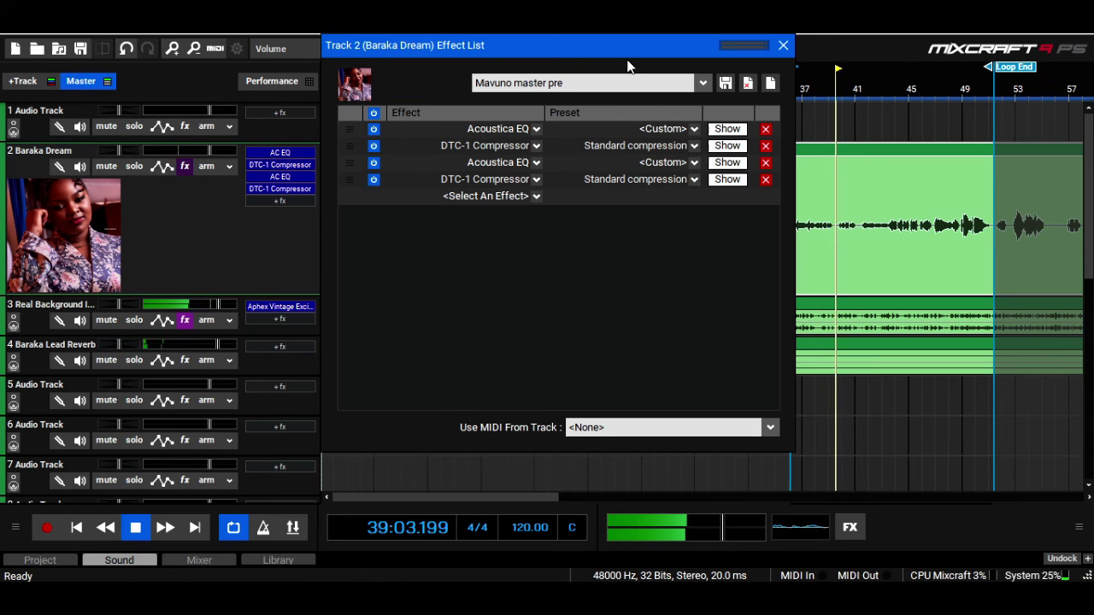
# - Close the effect list, zoom out the timeline, and open track 2's first DTC-1 Compressor window
pyautogui.click(787, 47)
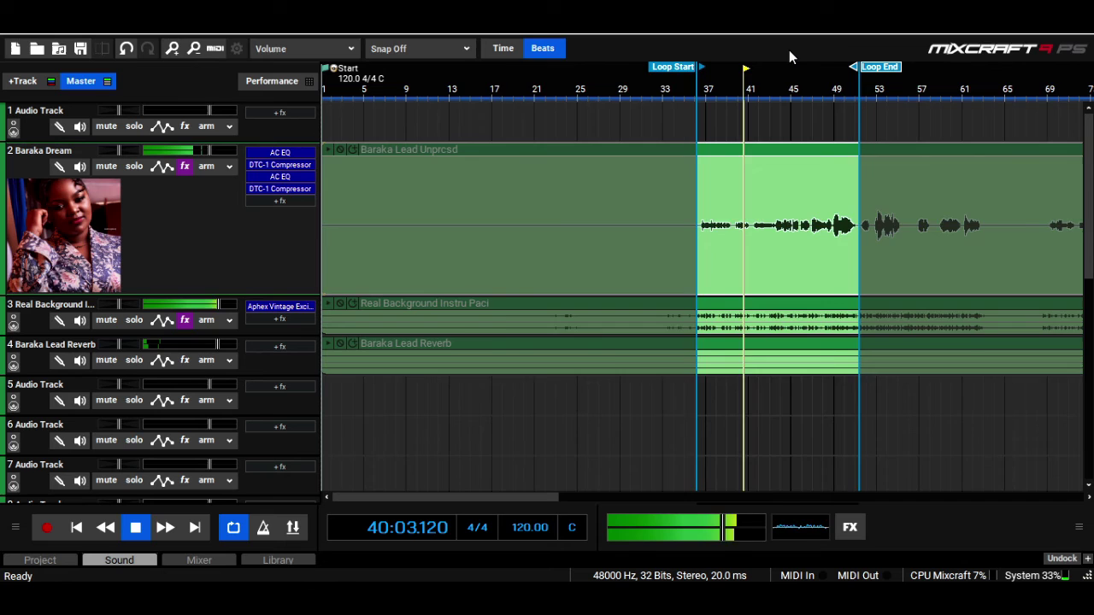
pyautogui.press('-')
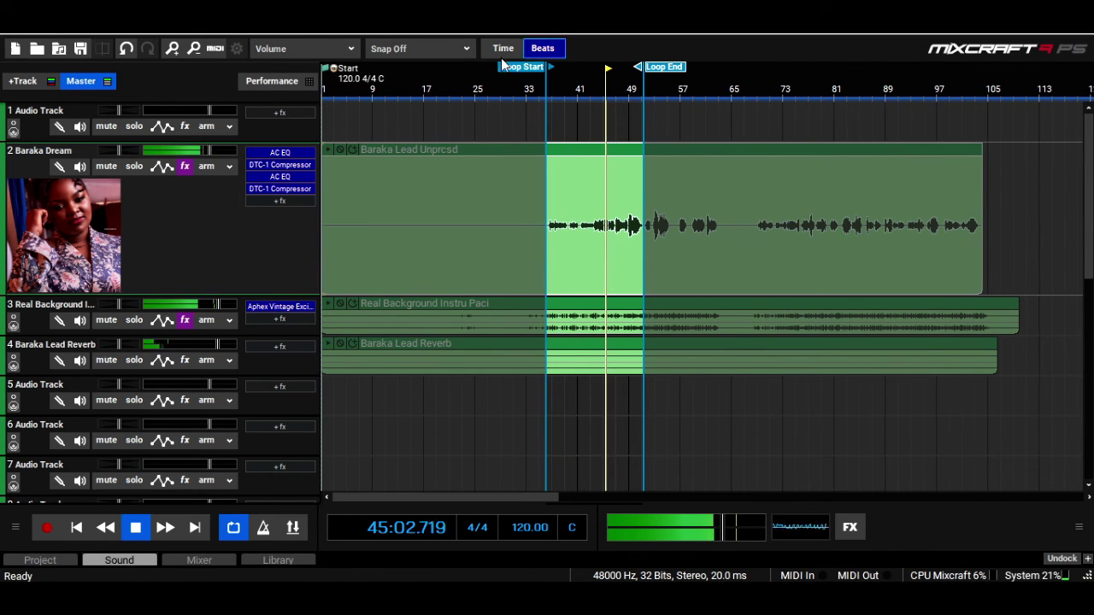
pyautogui.click(285, 169)
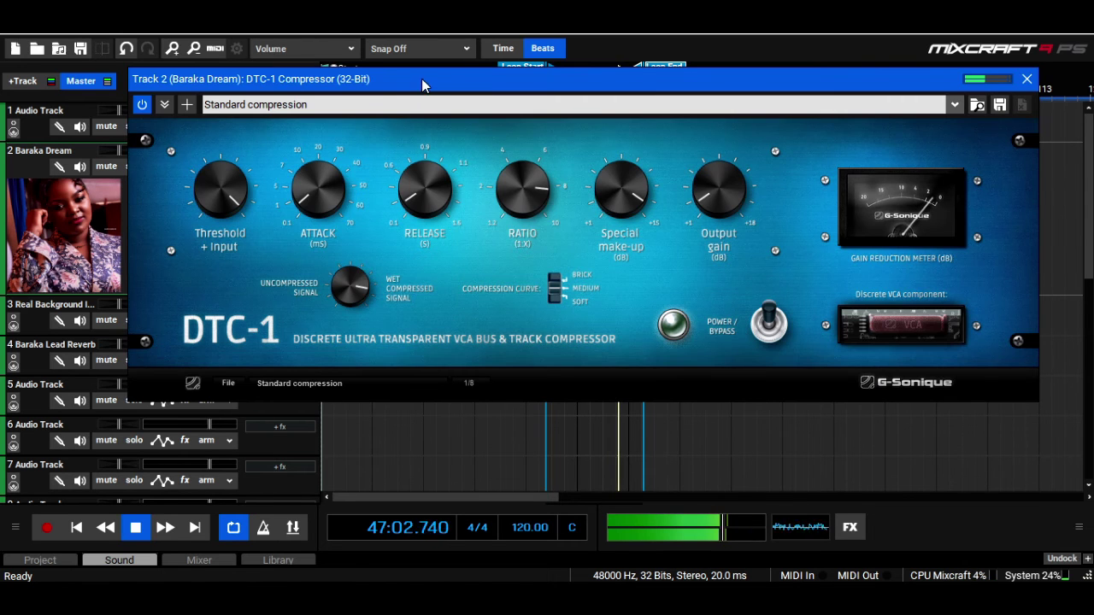
pyautogui.moveTo(416, 81); pyautogui.dragTo(414, 52)
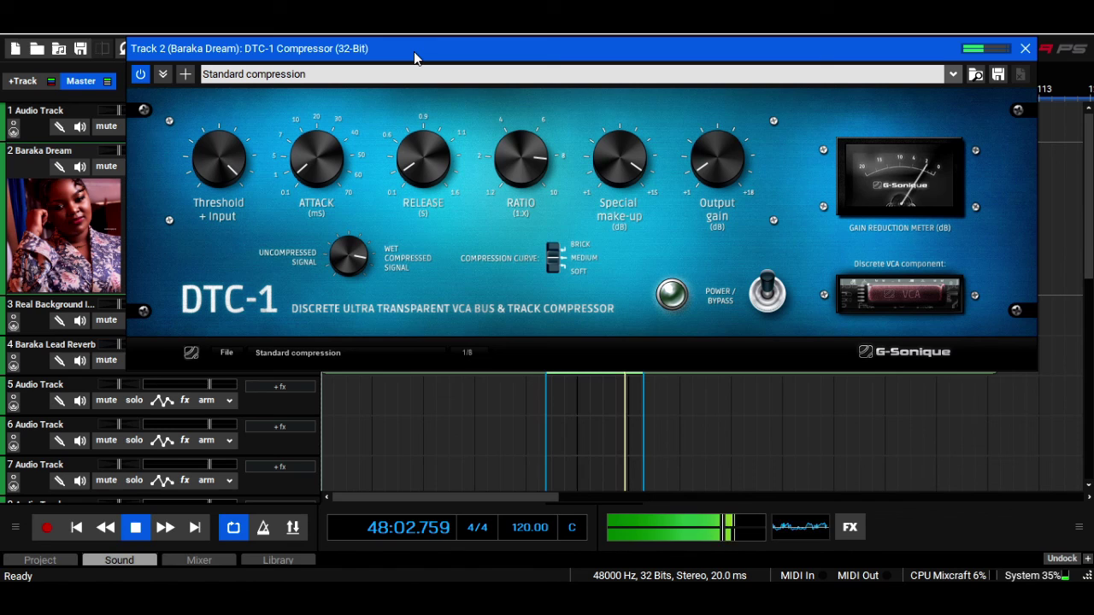